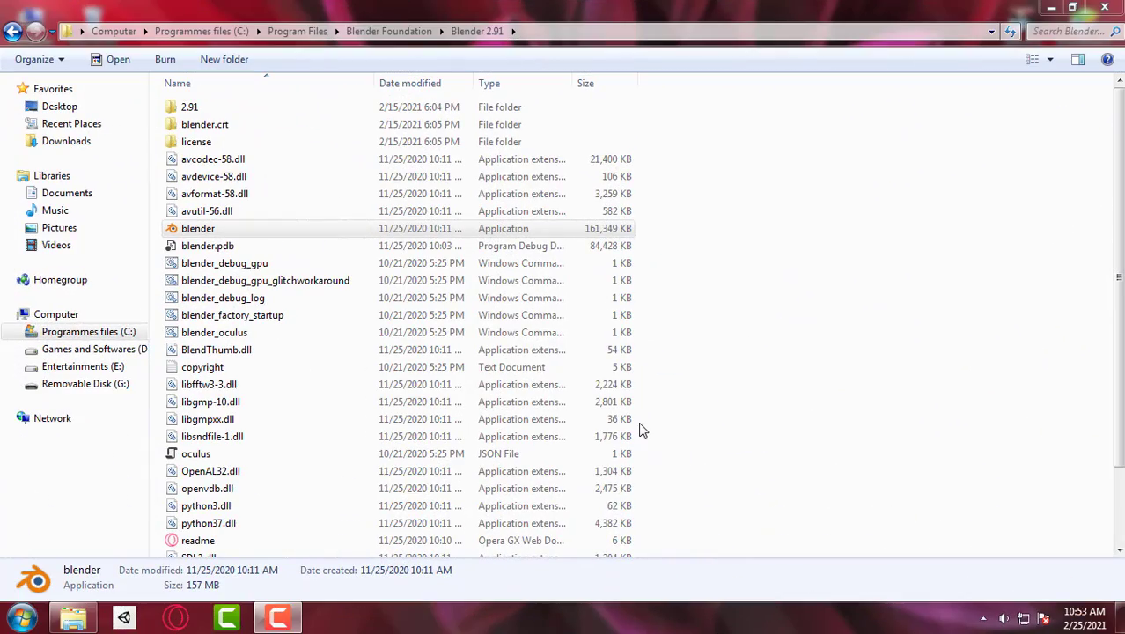
Step: Launch blender.exe and dismiss the OpenGL 3.3 unsupported-graphics error
double_click(222, 231)
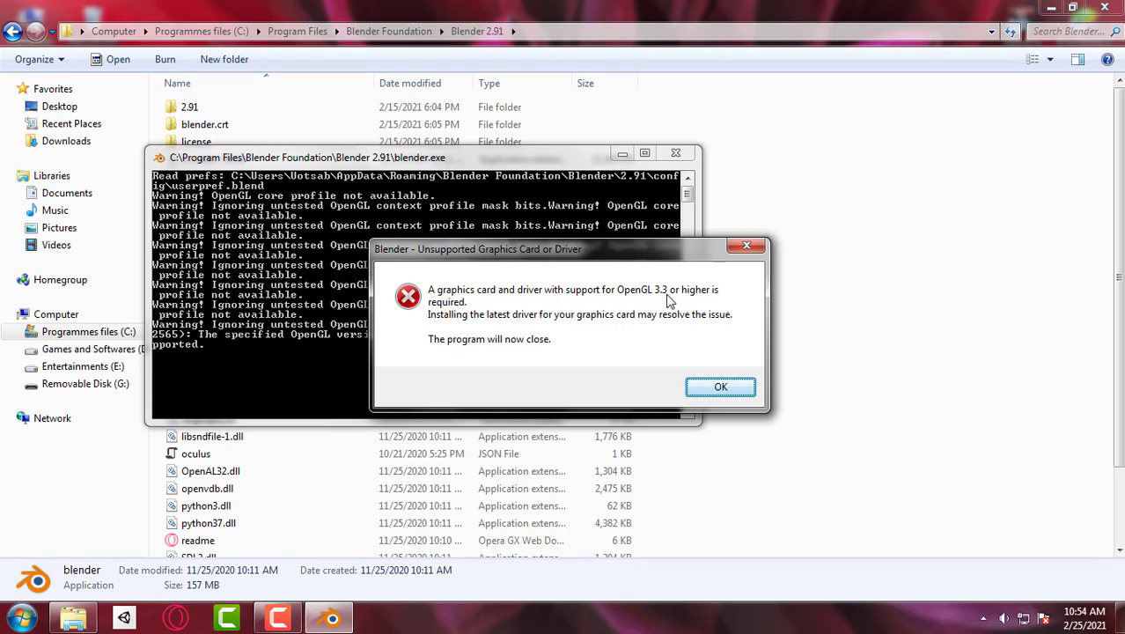
left_click(714, 392)
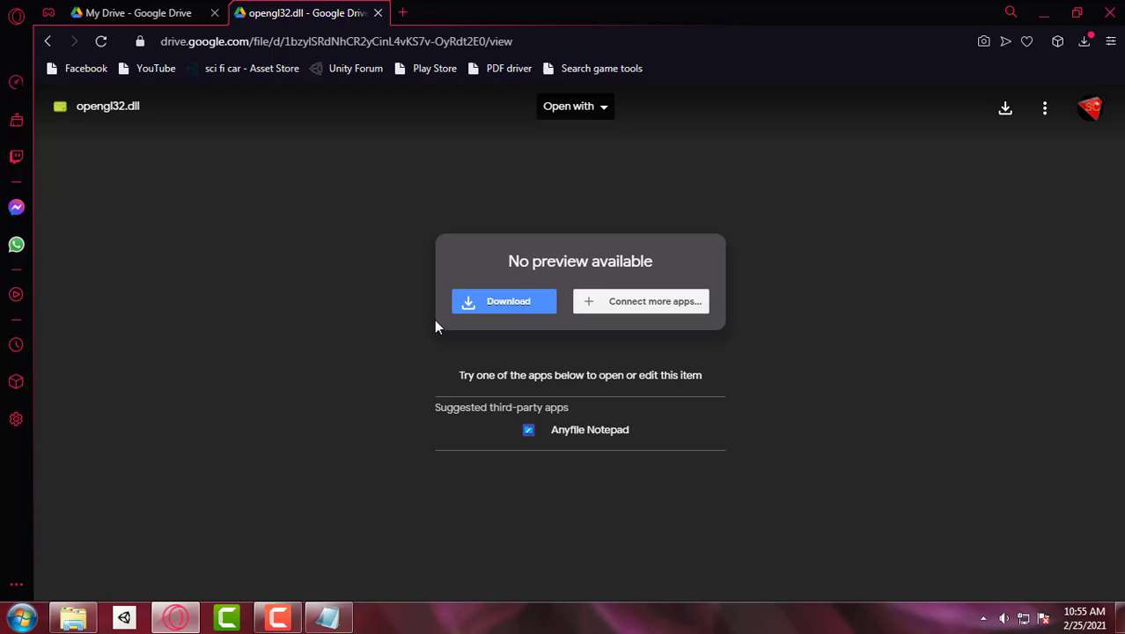
Step: Download opengl32.dll from Google Drive into the Softwares folder on Games and Softwares (D:)
left_click(509, 305)
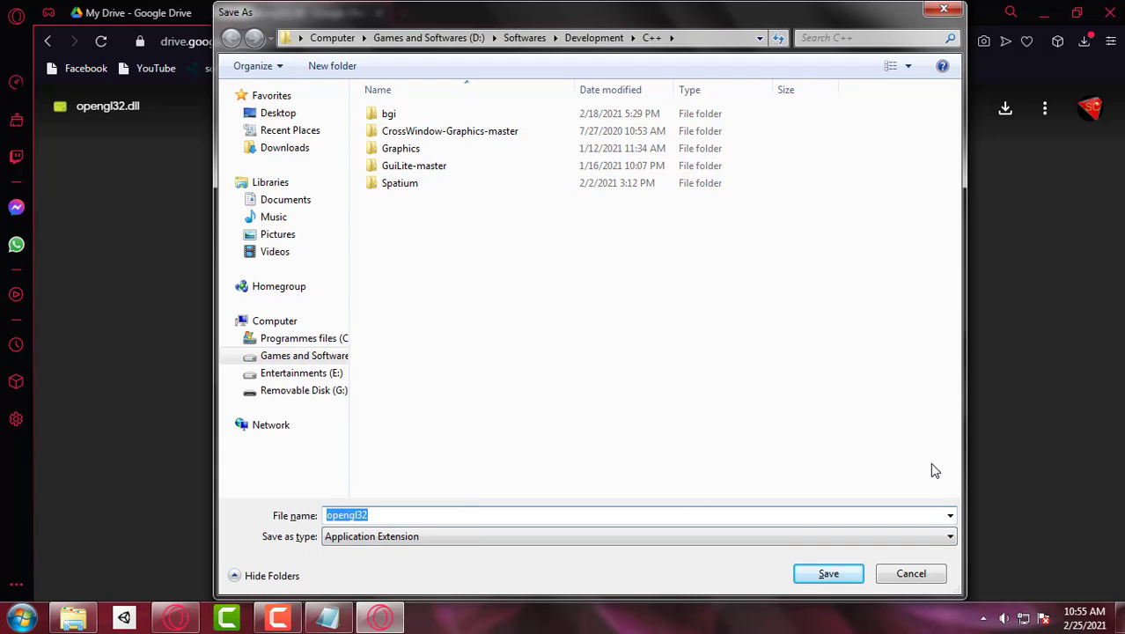
left_click(300, 356)
double_click(426, 270)
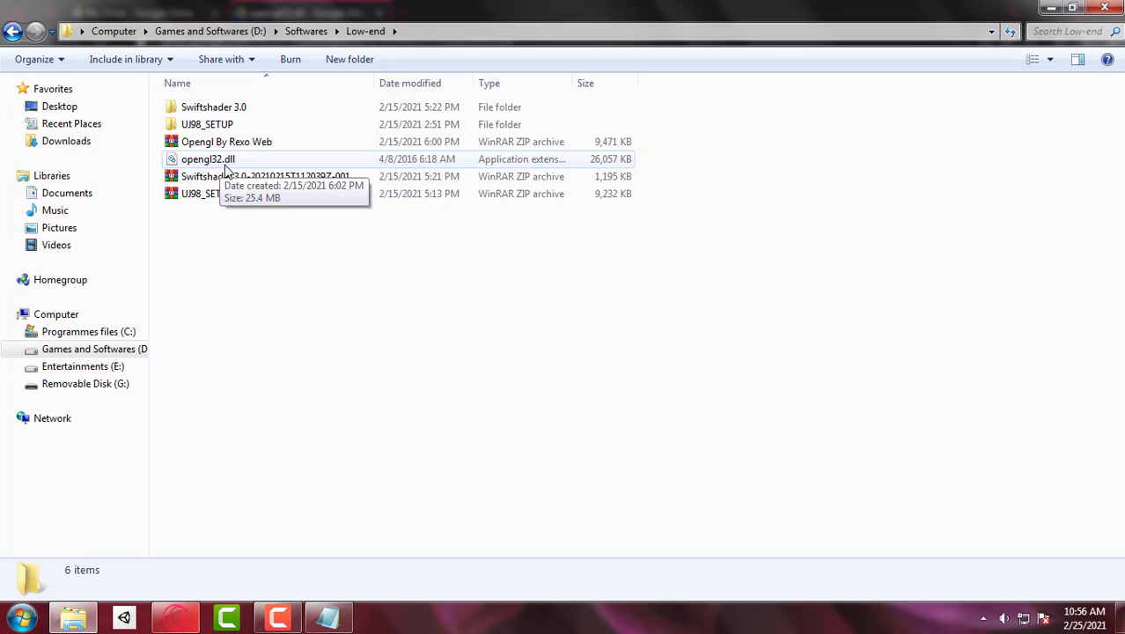
Step: Copy opengl32.dll from the Low-end folder
left_click(217, 160)
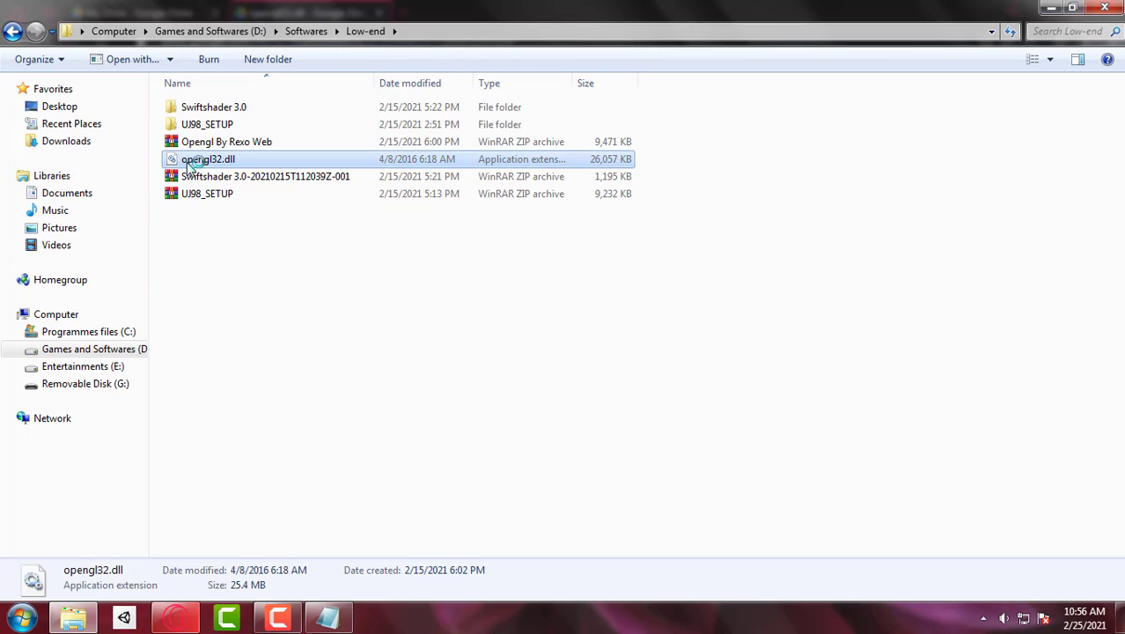
right_click(188, 166)
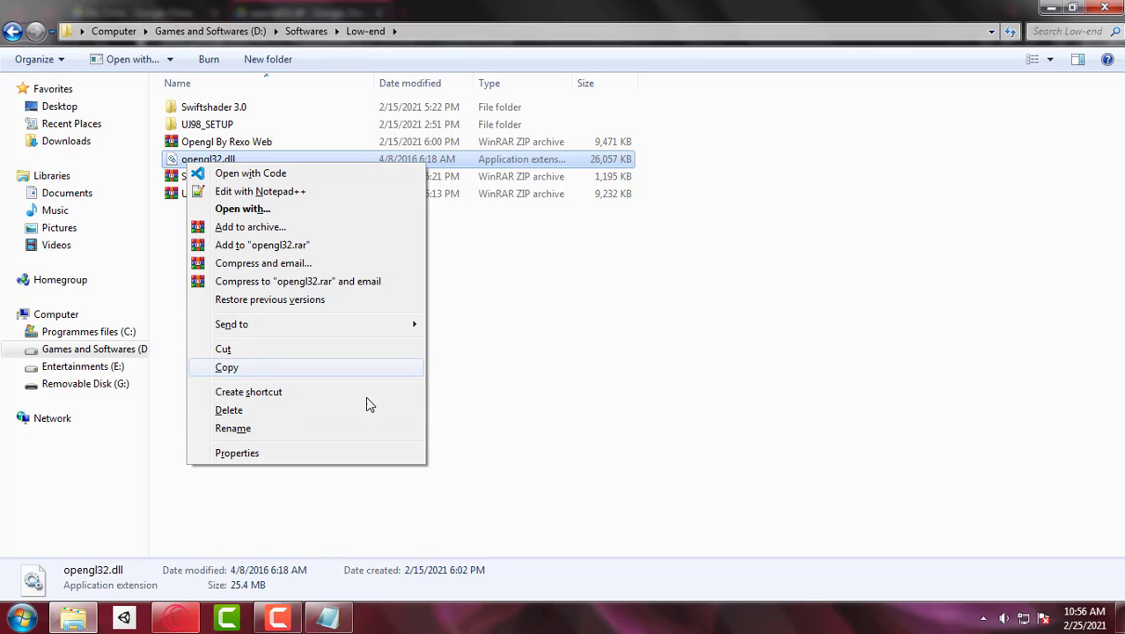
left_click(663, 343)
left_click(210, 166)
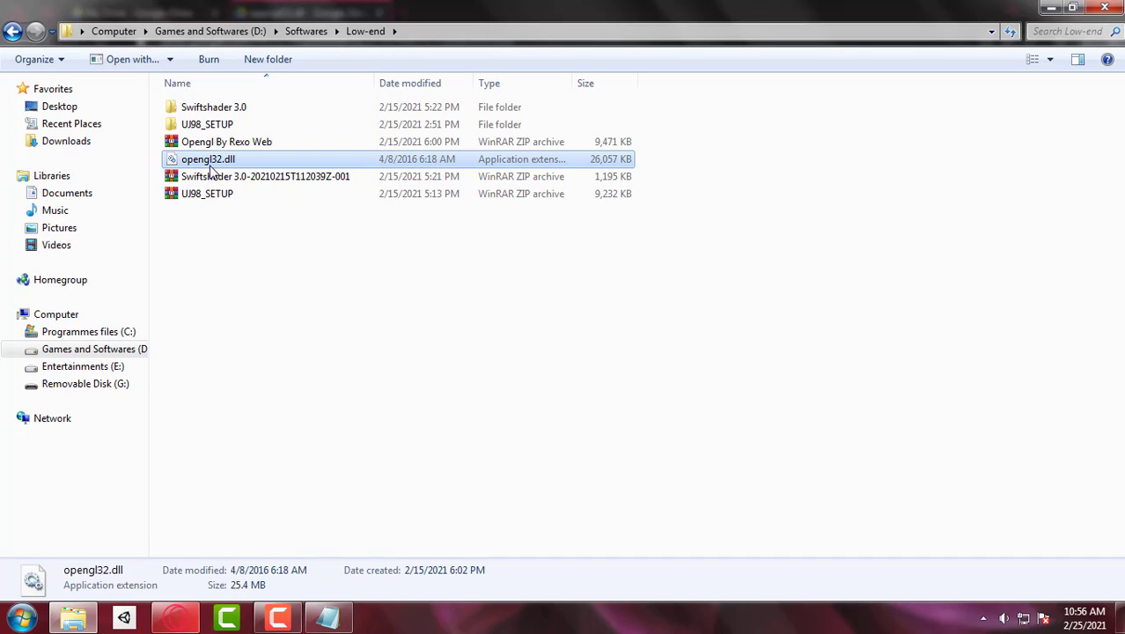
right_click(212, 164)
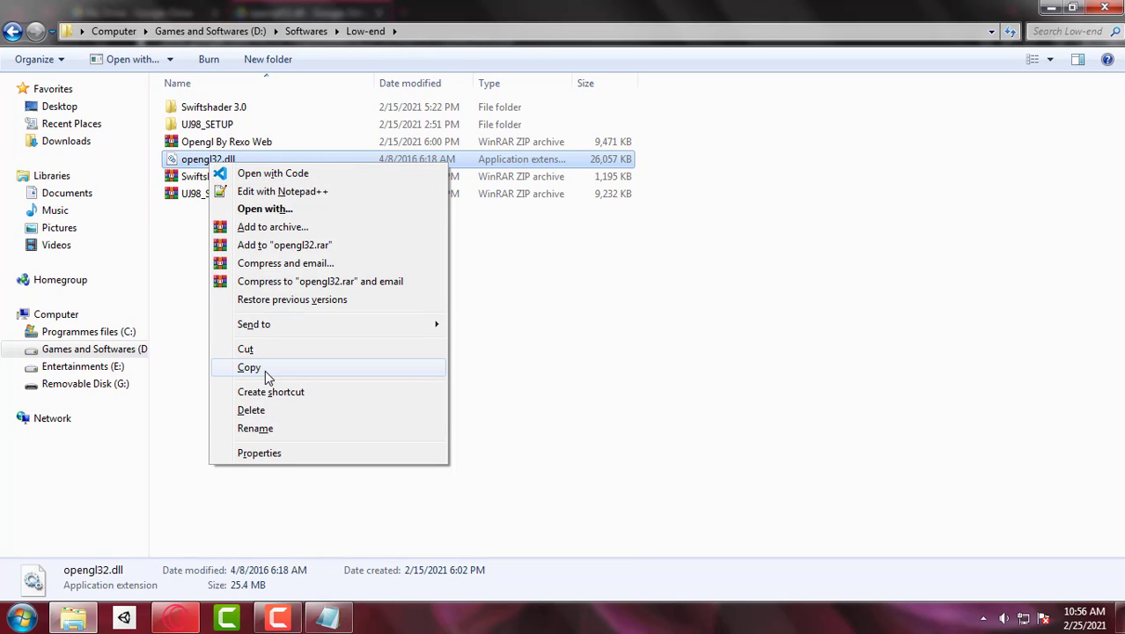
left_click(251, 368)
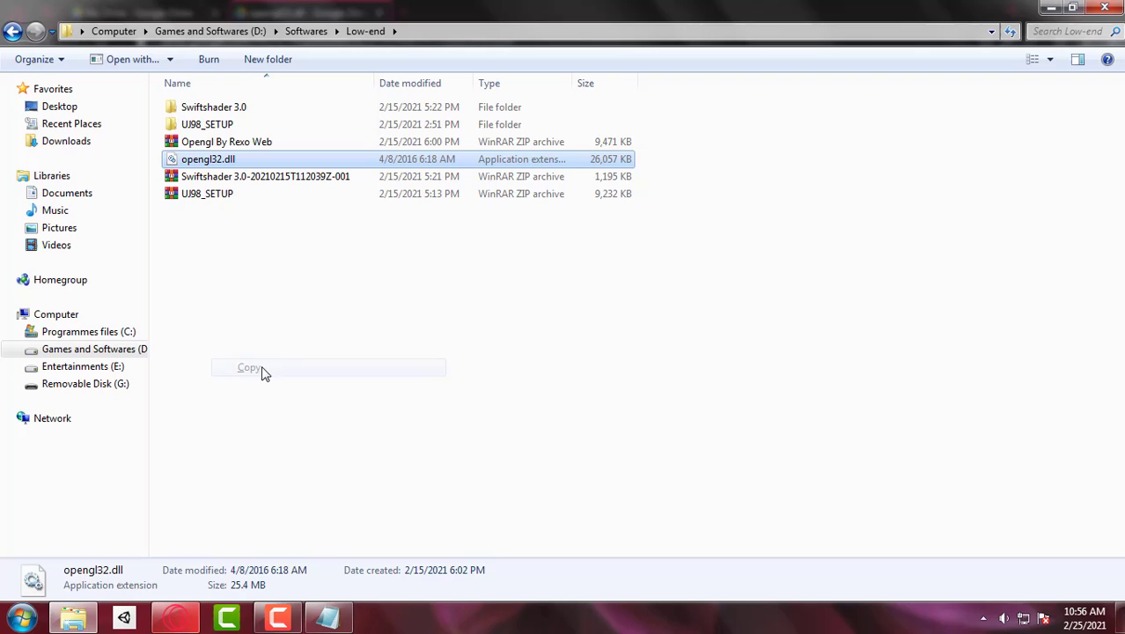
Step: Paste opengl32.dll into C:\Program Files\Blender Foundation\Blender 2.91
left_click(109, 332)
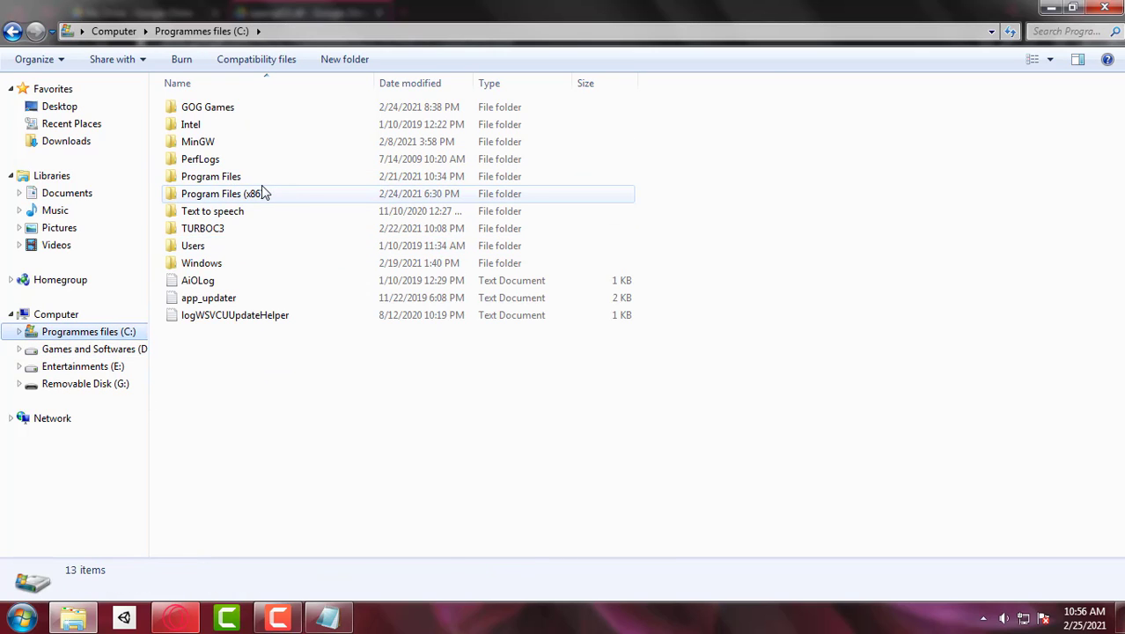
left_click(251, 181)
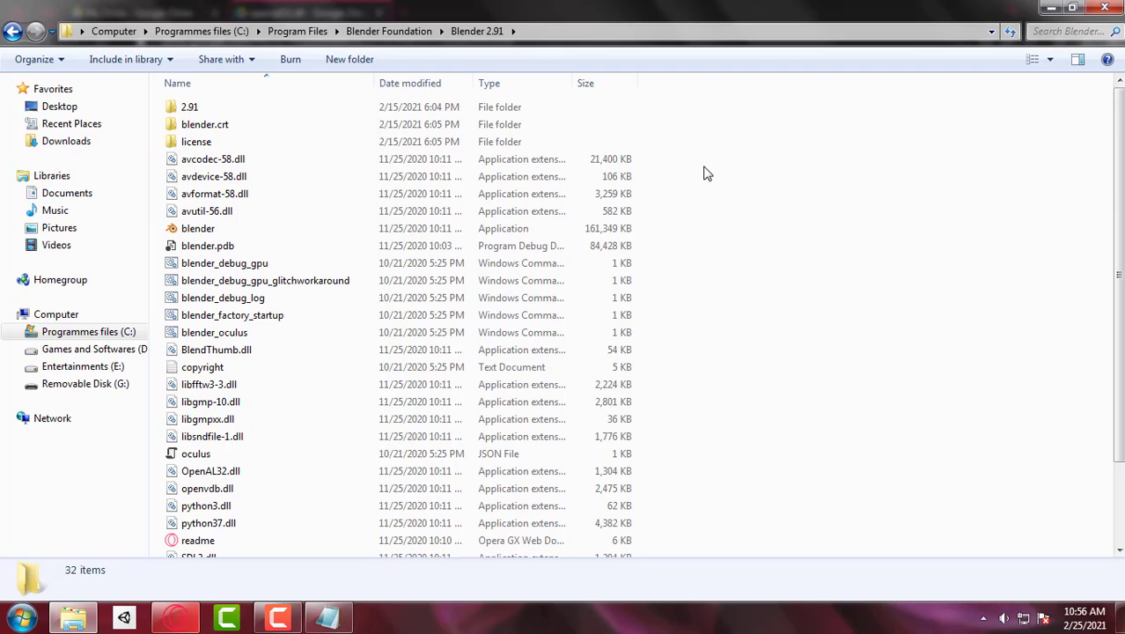
right_click(704, 165)
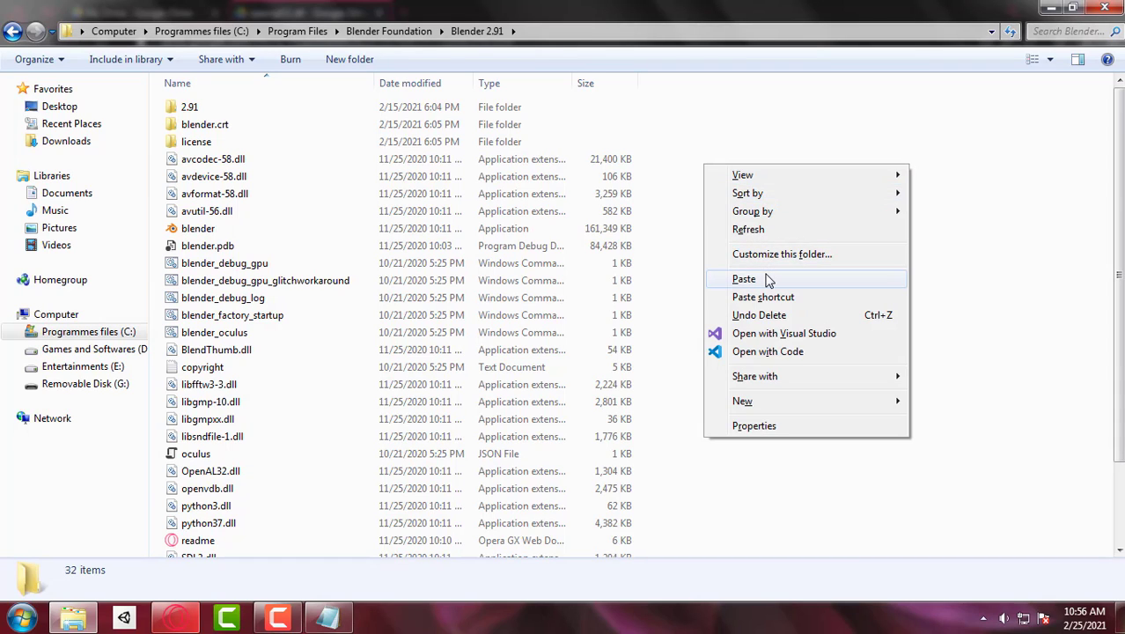
left_click(765, 279)
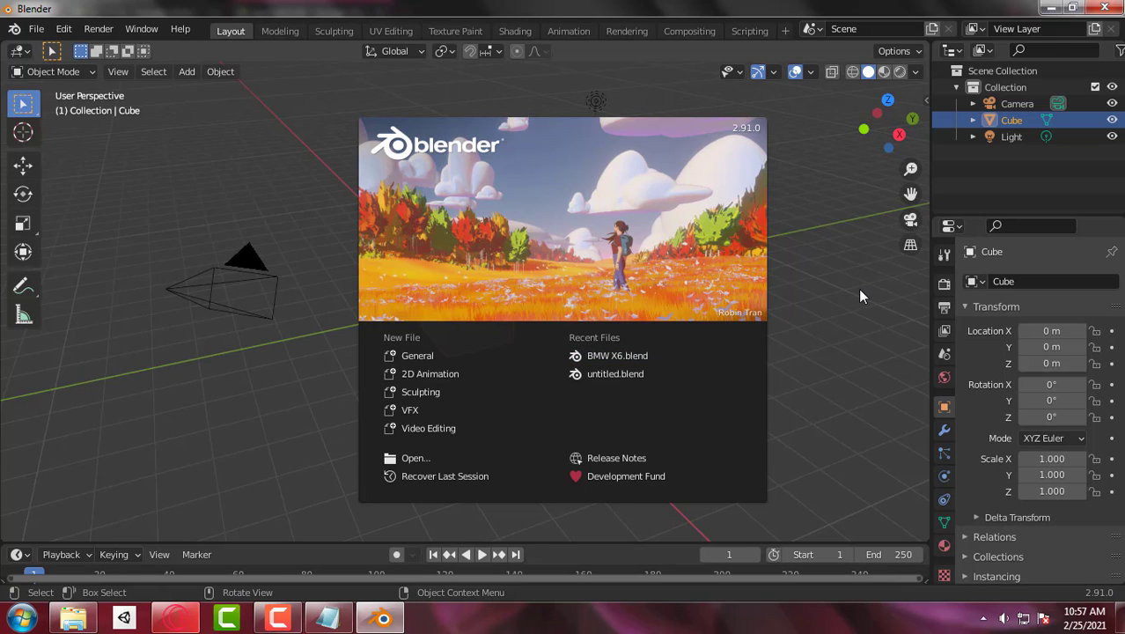
Step: Close the splash screen, then orbit and pan around the default cube
left_click(861, 296)
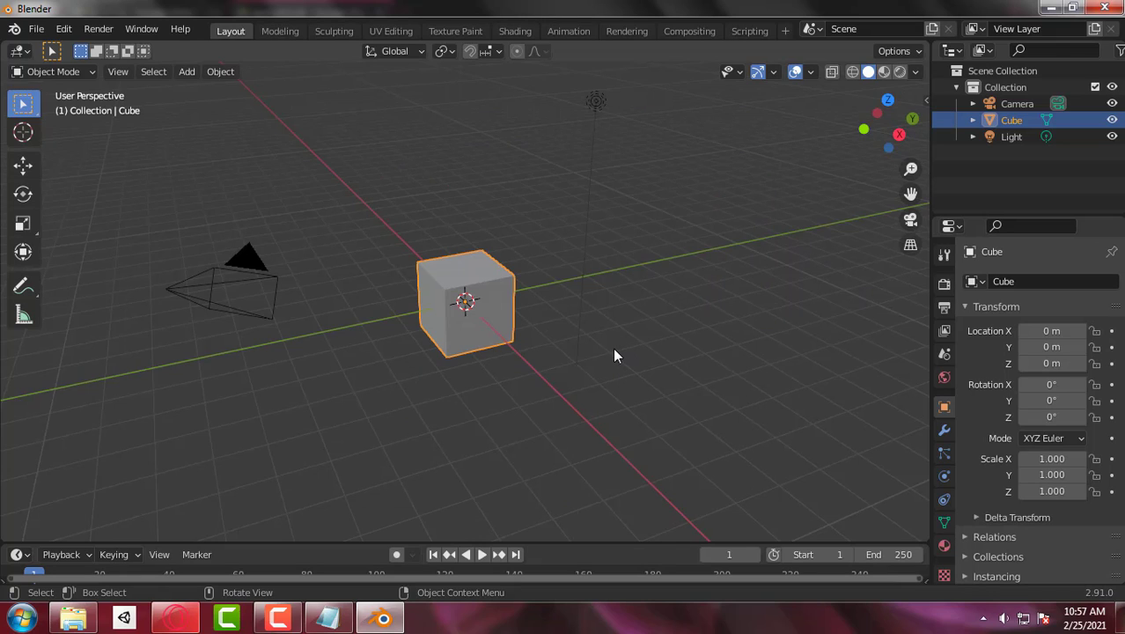
mouse_move(595, 338)
middle_mouse_down()
mouse_move(643, 318)
mouse_move(632, 349)
mouse_move(633, 334)
middle_mouse_up()
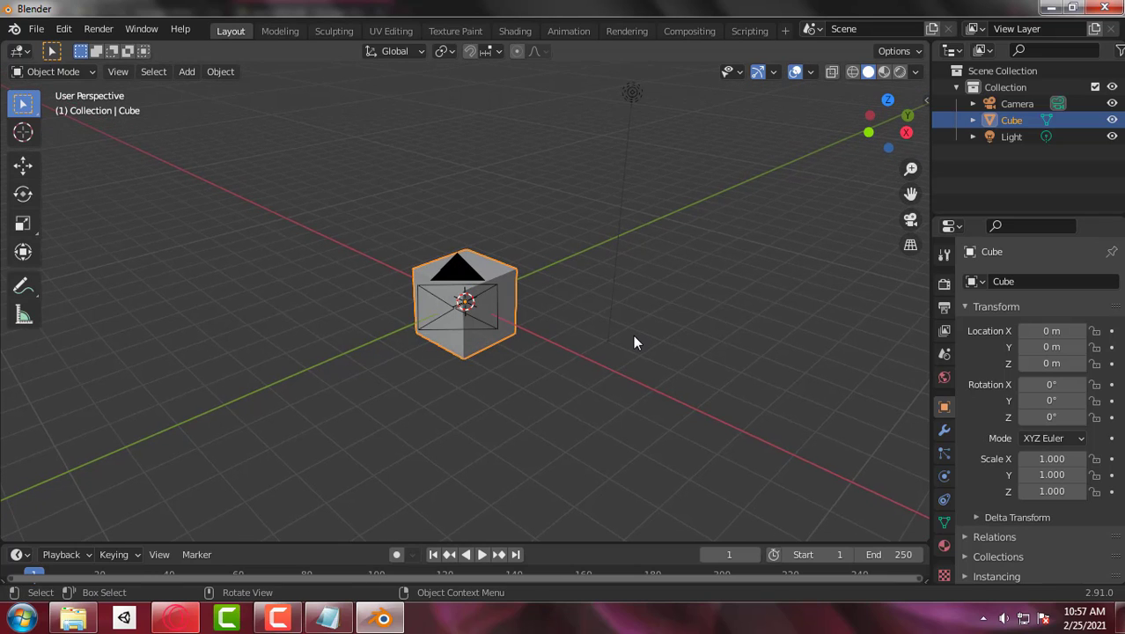
mouse_move(624, 336)
middle_mouse_down()
mouse_move(665, 331)
mouse_move(673, 311)
mouse_move(612, 359)
mouse_move(645, 384)
mouse_move(654, 377)
middle_mouse_up()
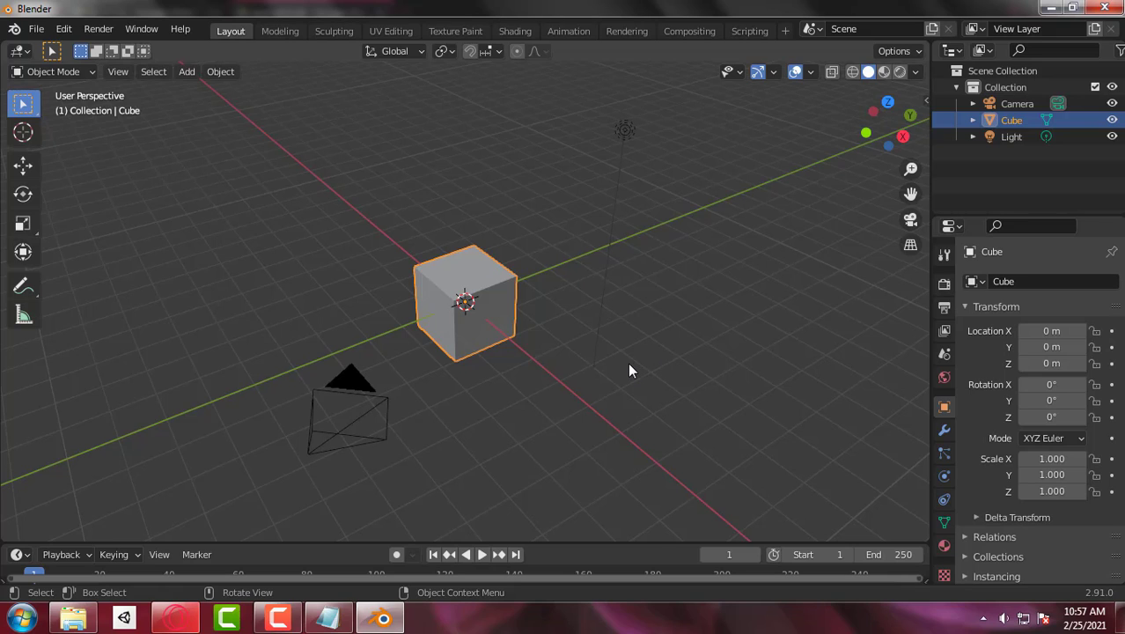
middle_click_drag(628, 371, 668, 363, "shift")
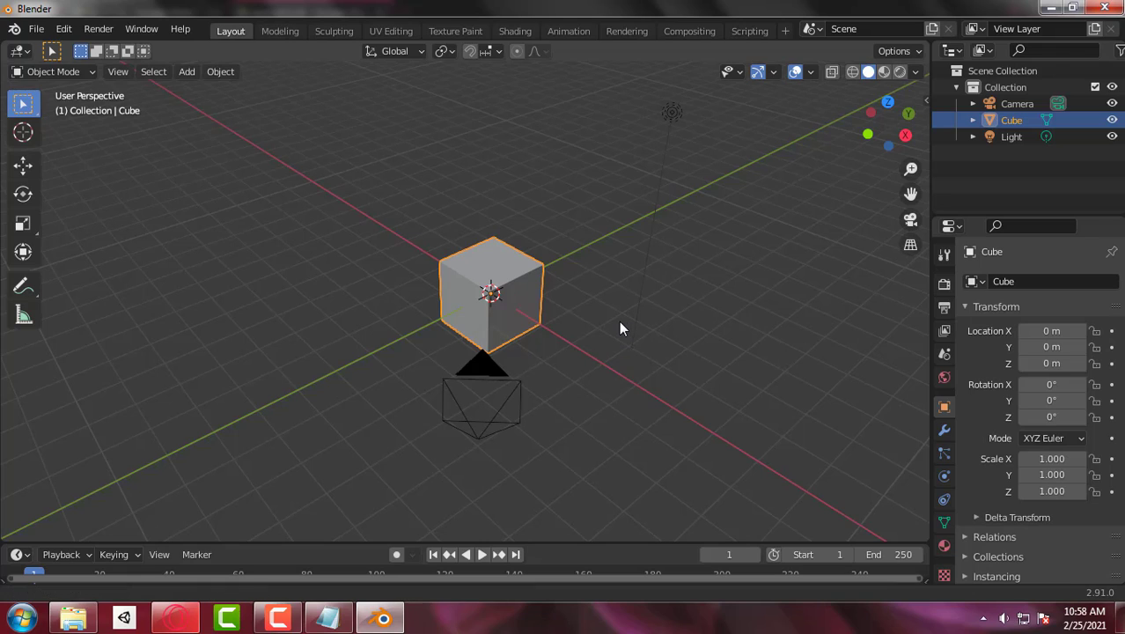
middle_click_drag(620, 332, 620, 328)
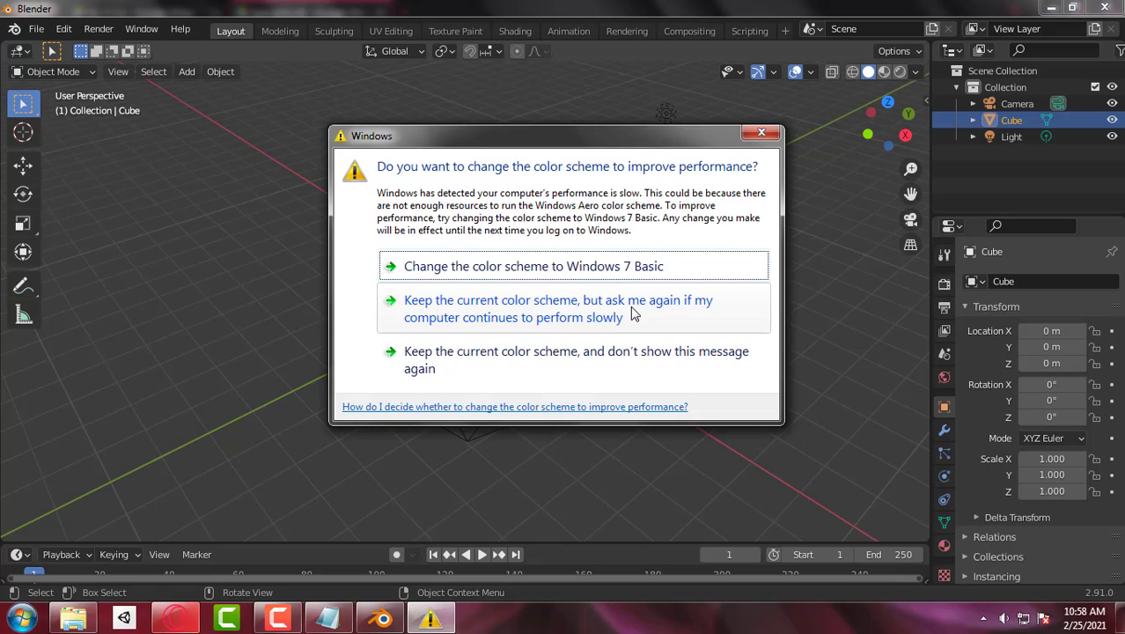
Step: Keep the current colour scheme, glance at the Blender 2.91 folder, and return to Blender
left_click(556, 304)
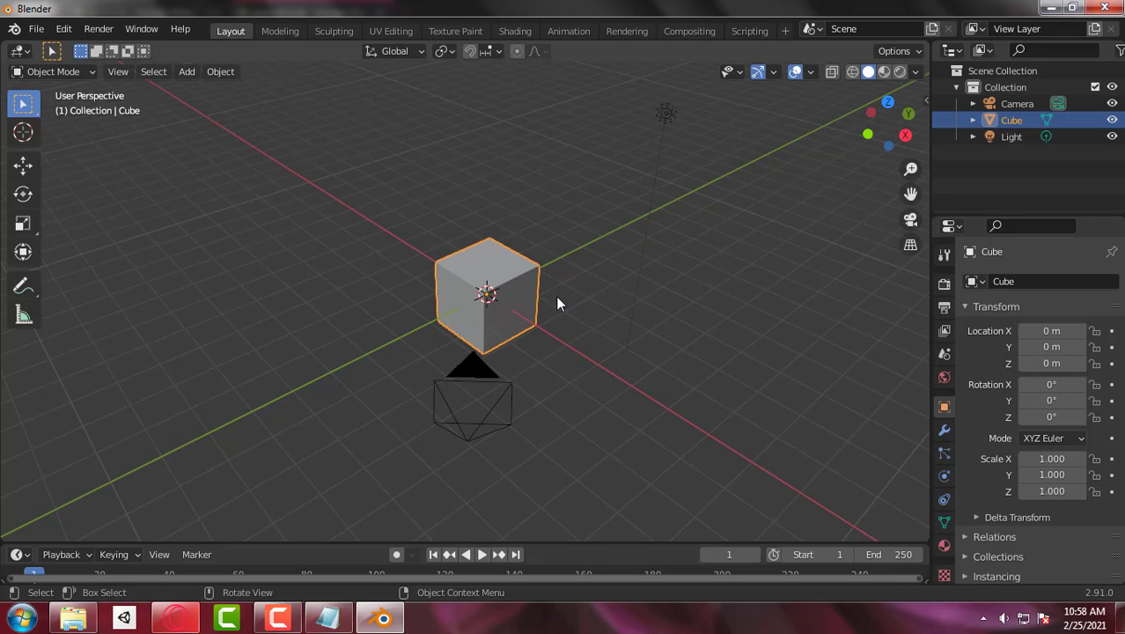
left_click(73, 619)
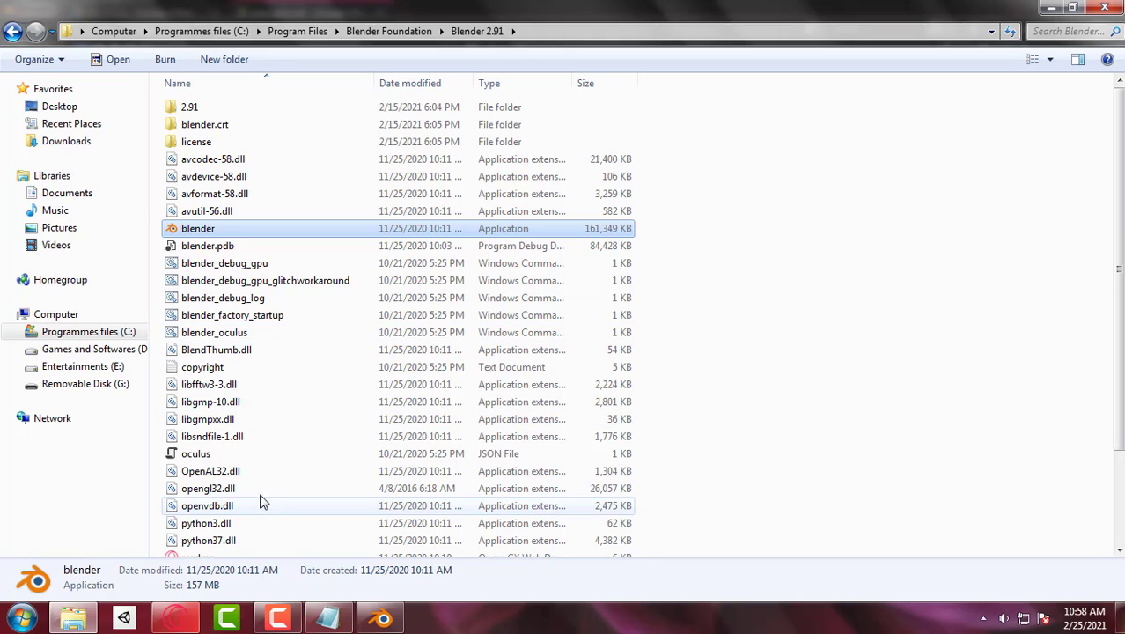
left_click(381, 619)
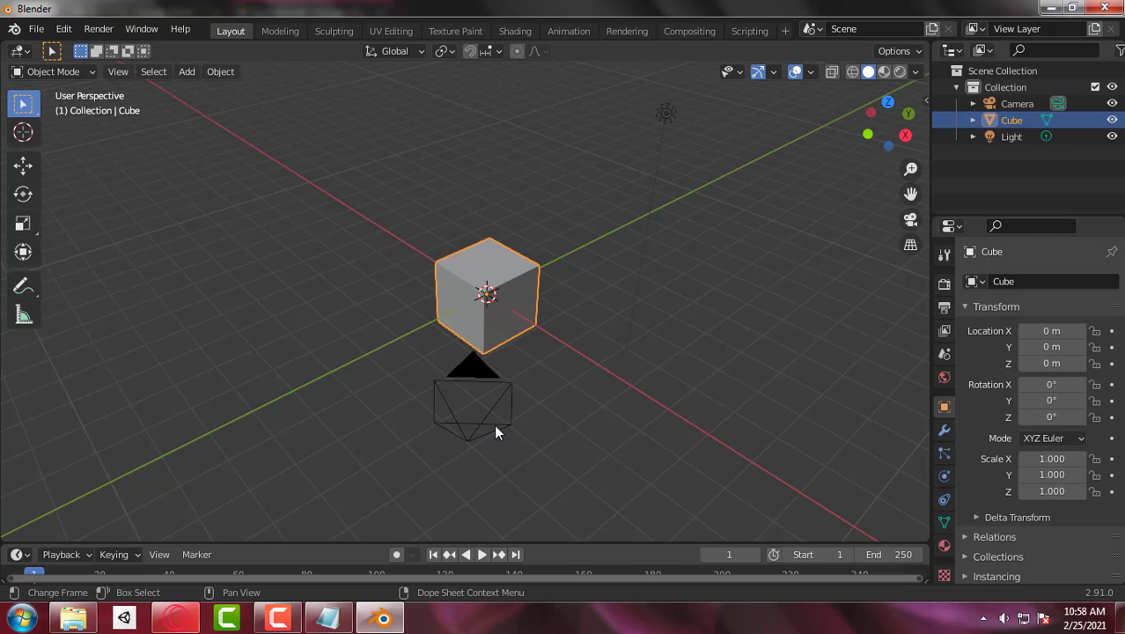